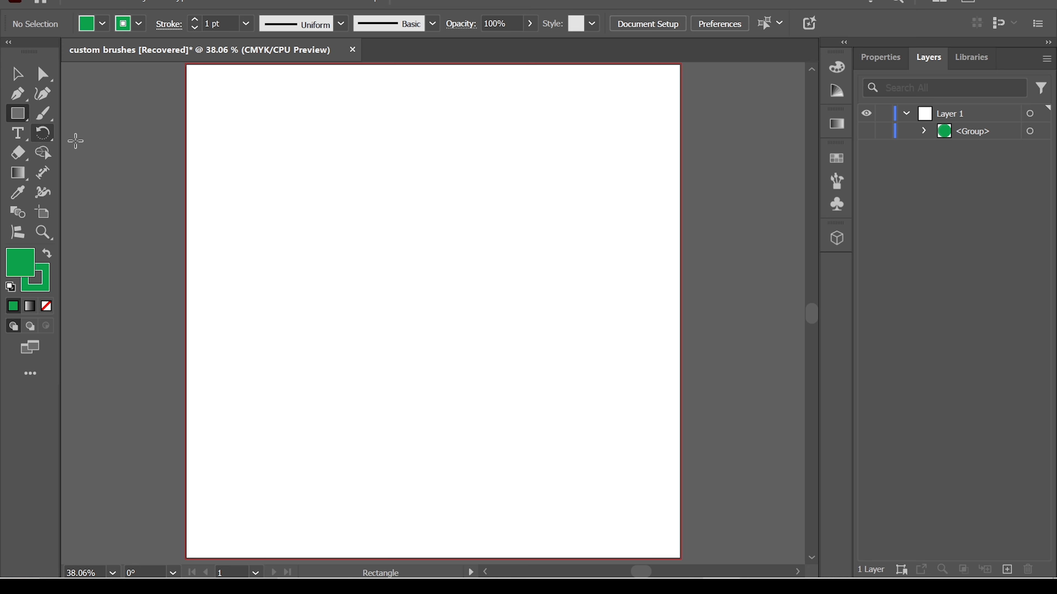
- Draw a small green circle with the Ellipse tool and paste several copies of it in place
drag(17, 113, 104, 135)
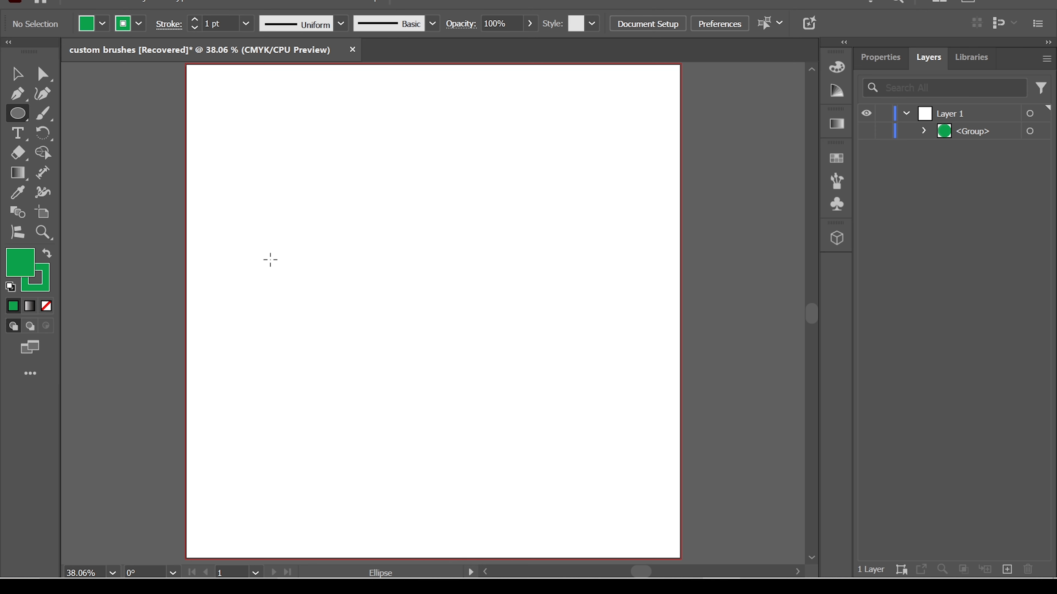
drag(270, 259, 308, 295)
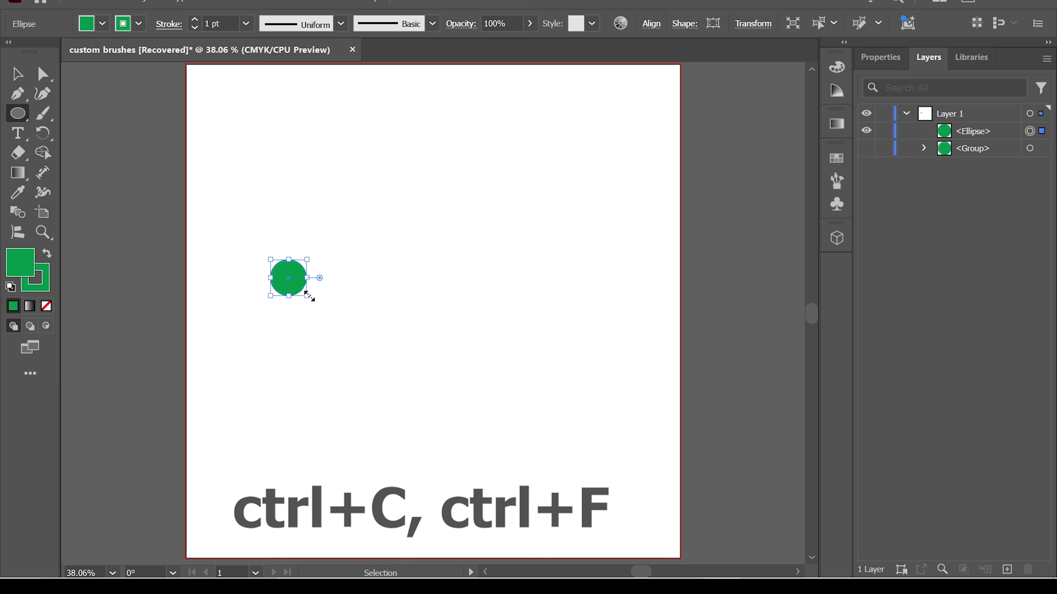
key(ctrl+c)
key(ctrl+f)
key(ctrl+f)
key(ctrl+f)
key(ctrl+f)
key(ctrl+f)
key(ctrl+f)
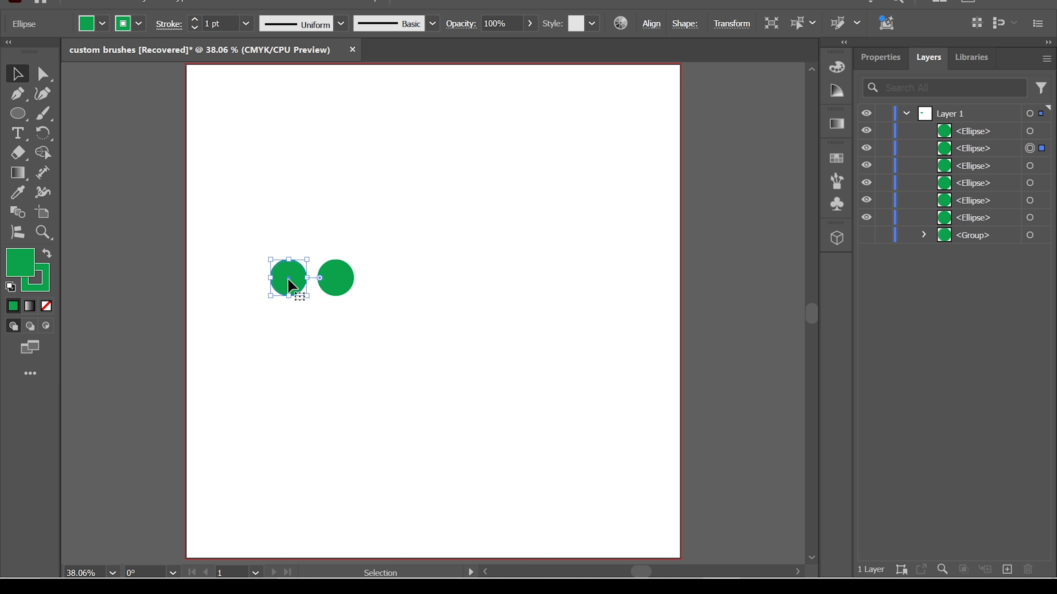
- Spread the stacked circle copies into an evenly spaced horizontal row of seven circles
drag(288, 279, 382, 279)
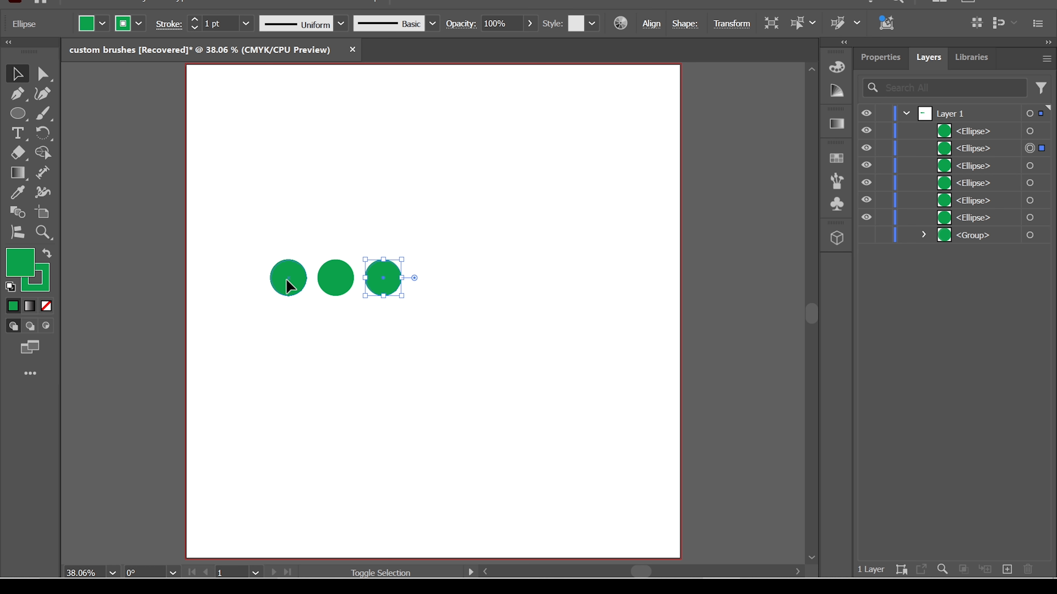
drag(290, 287, 423, 279)
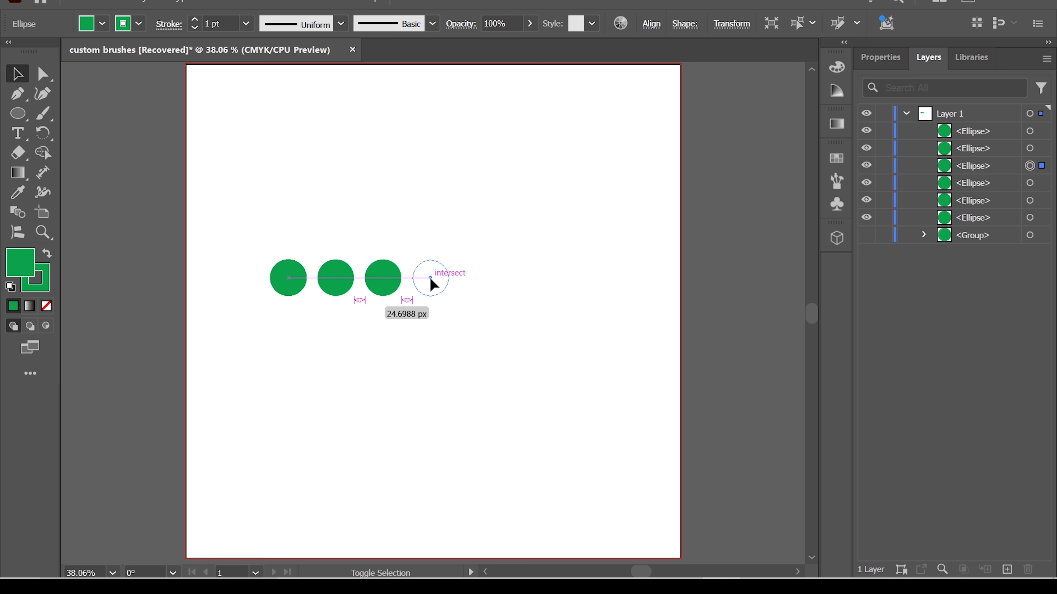
drag(430, 278, 430, 278)
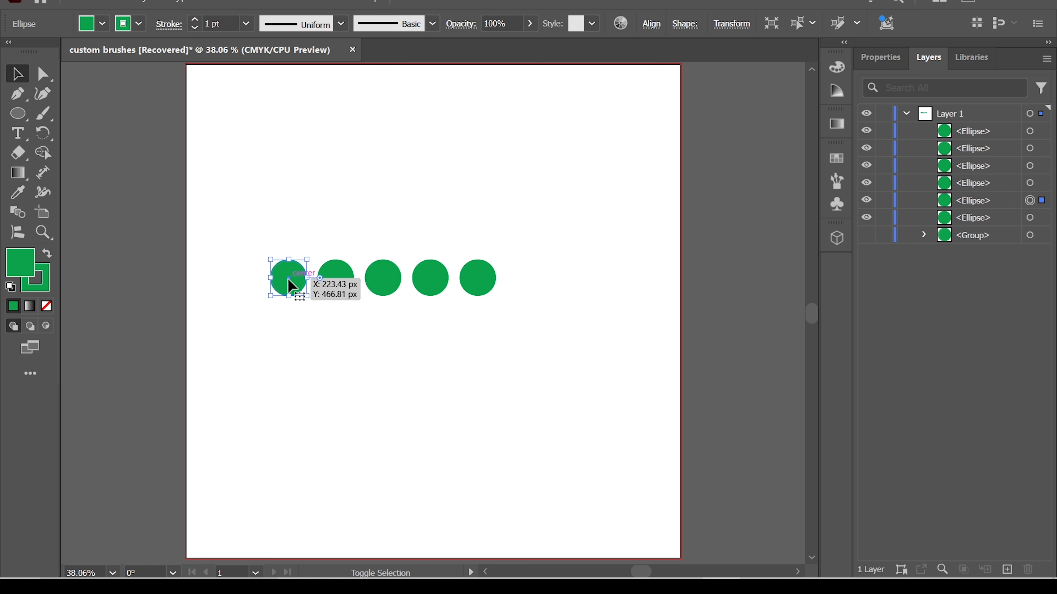
drag(288, 277, 525, 287)
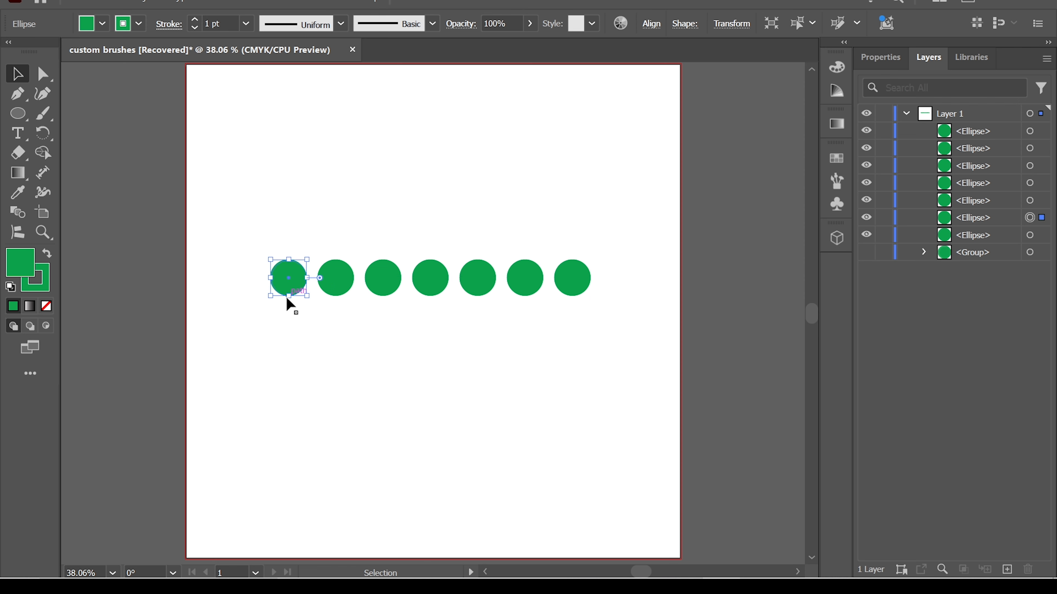
click(366, 359)
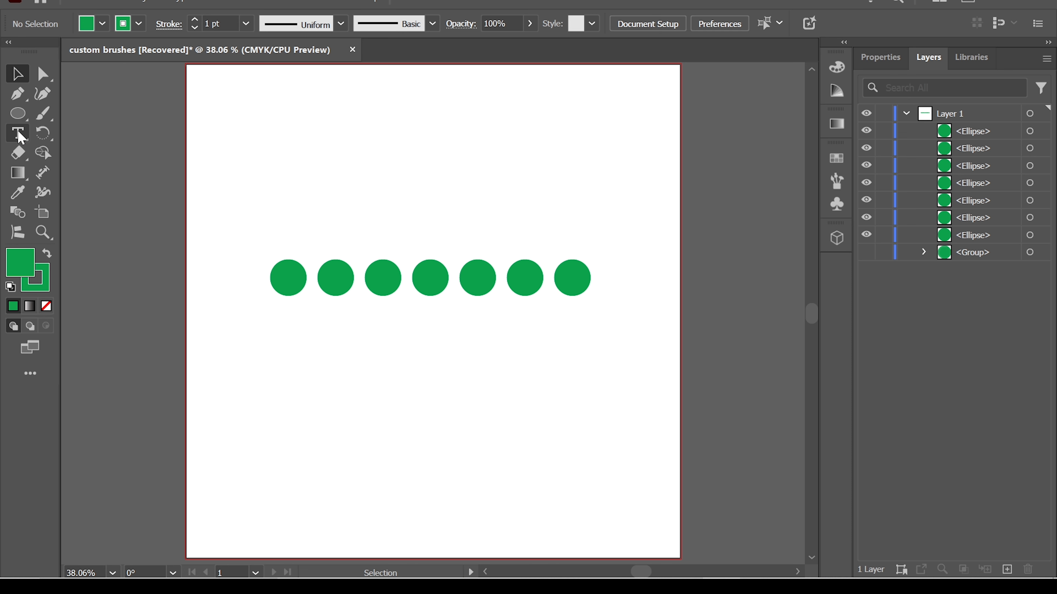
- Draw a rectangle enclosing the whole row of circles and place it below all objects in the layer order
drag(15, 118, 73, 112)
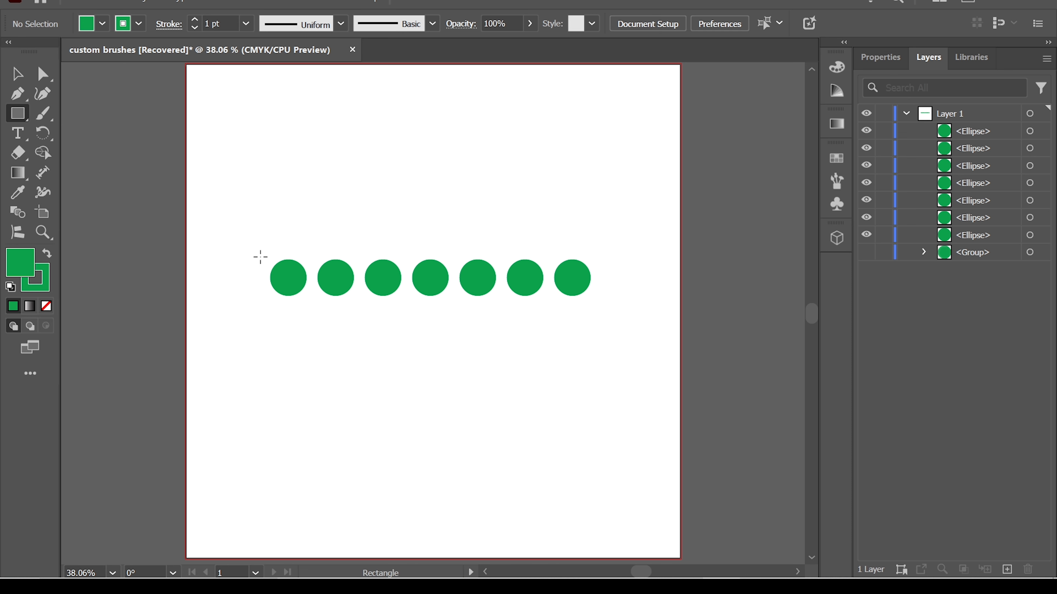
drag(260, 257, 595, 298)
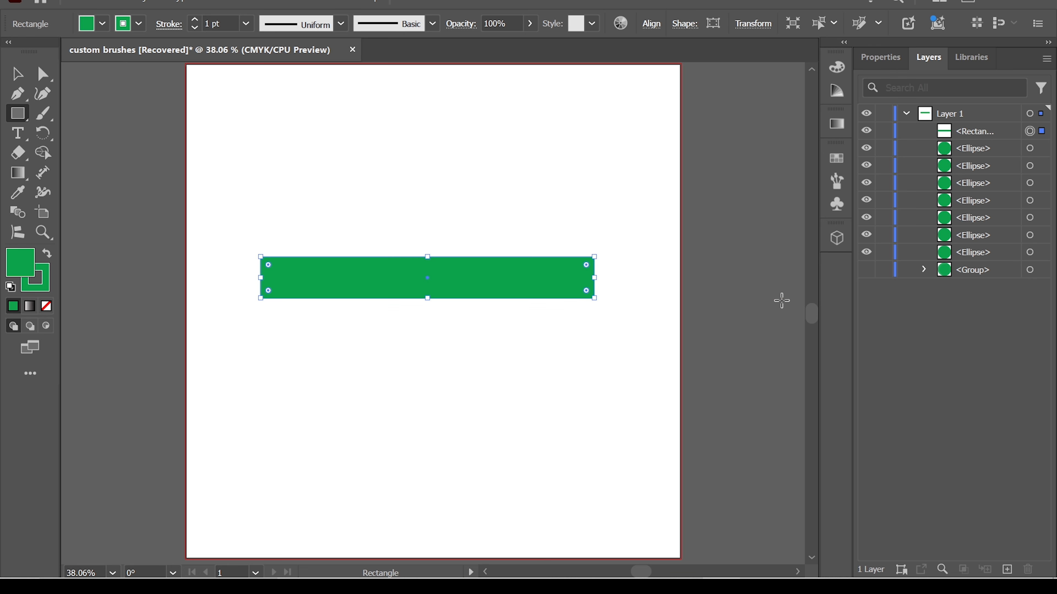
click(23, 76)
drag(976, 132, 985, 280)
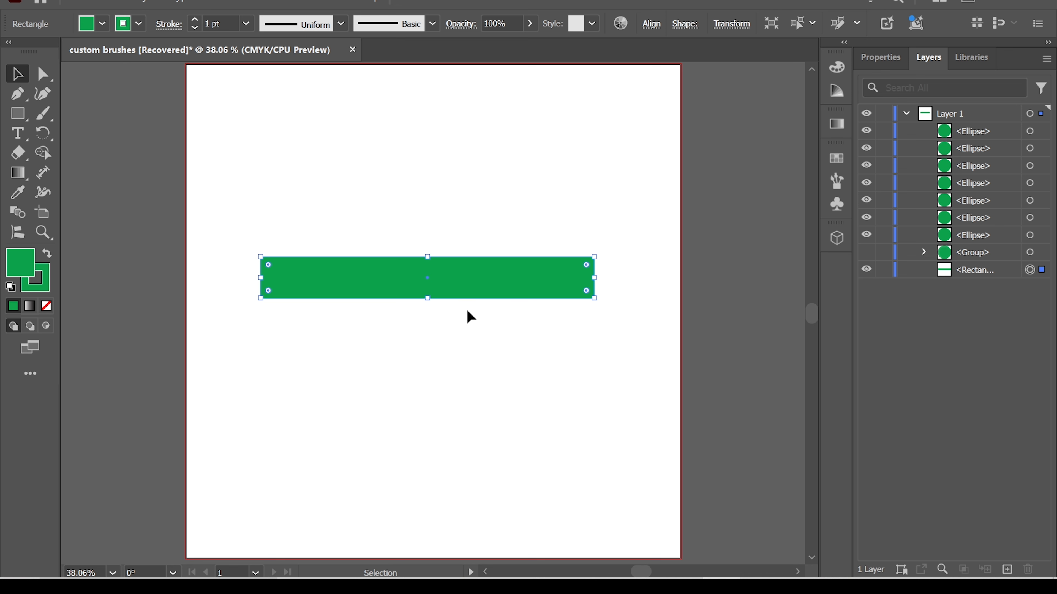
- Change the rectangle's fill to a light green swatch and deselect it
click(101, 25)
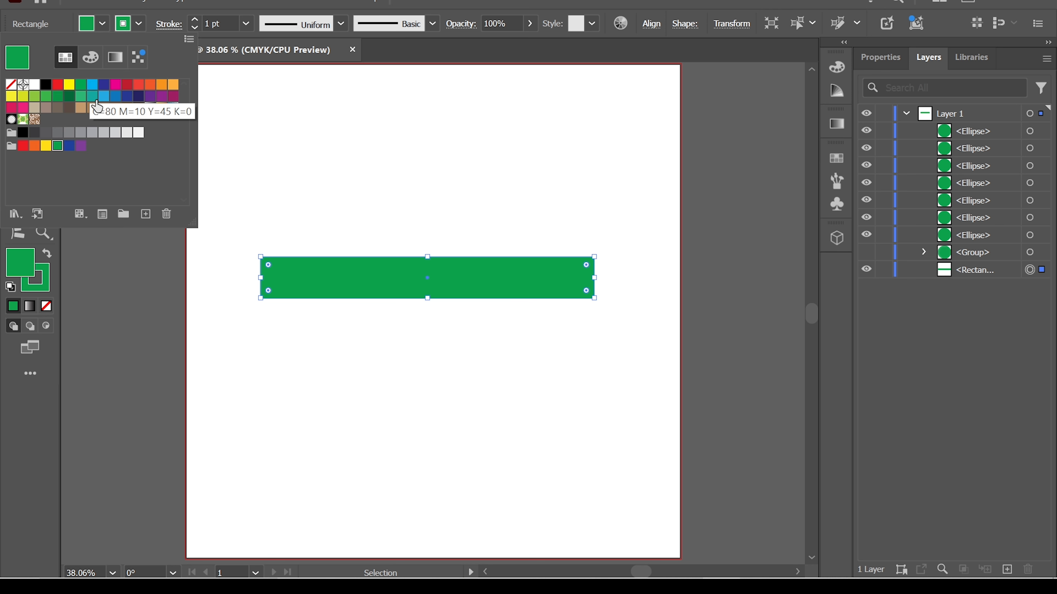
click(39, 100)
click(518, 187)
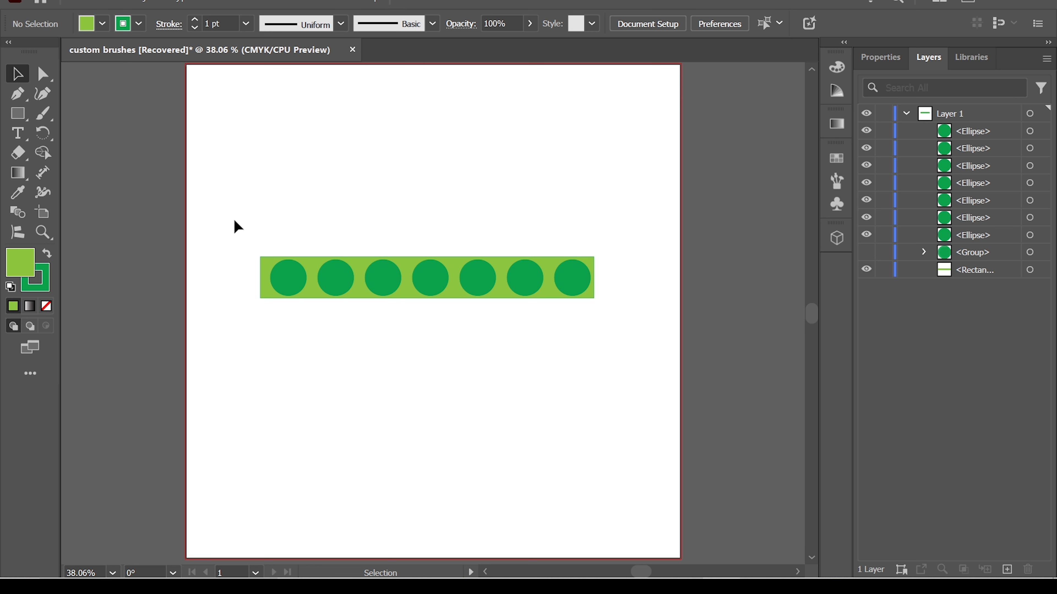
- Cut all seven circles out of the rectangle with the Shape Builder tool
drag(233, 219, 619, 330)
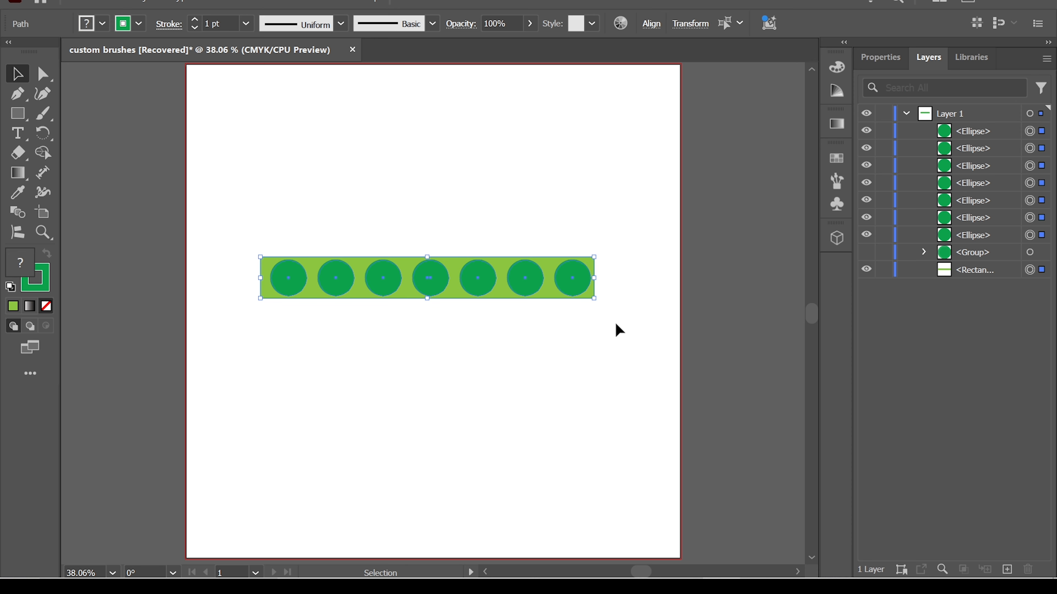
click(46, 154)
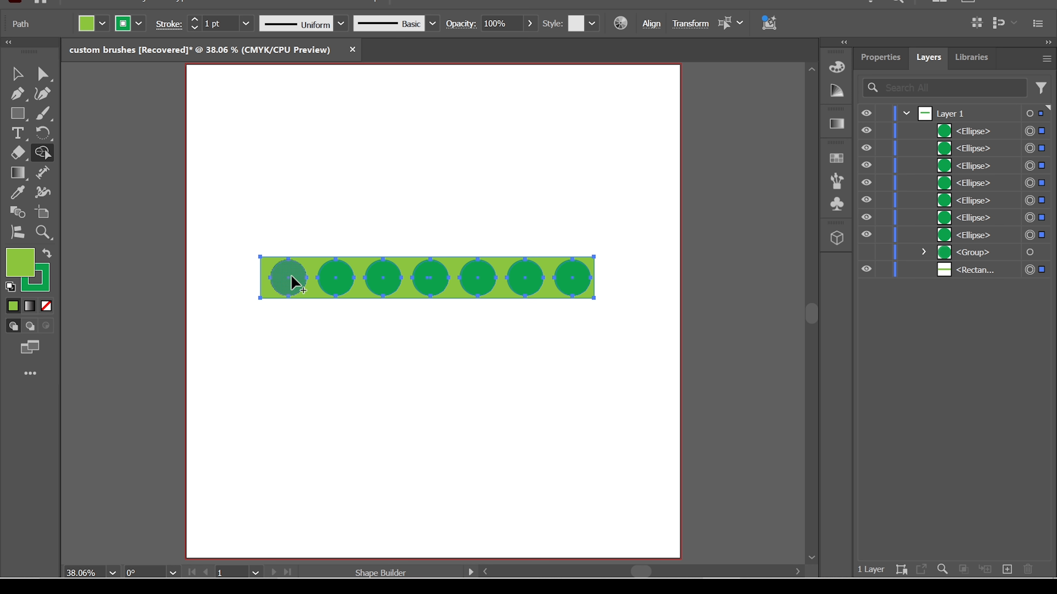
key(alt)
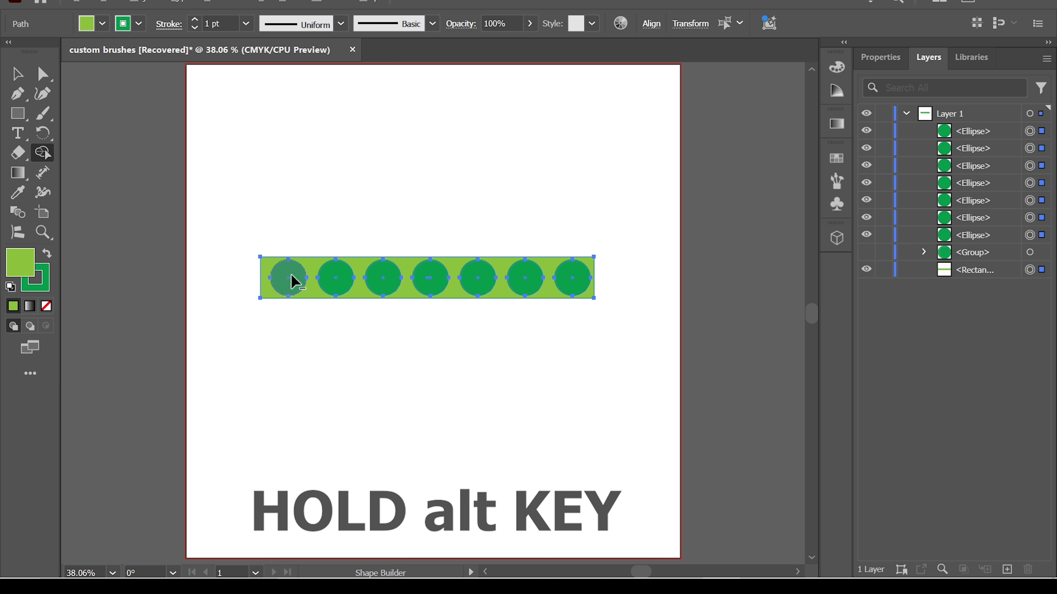
alt+click(294, 281)
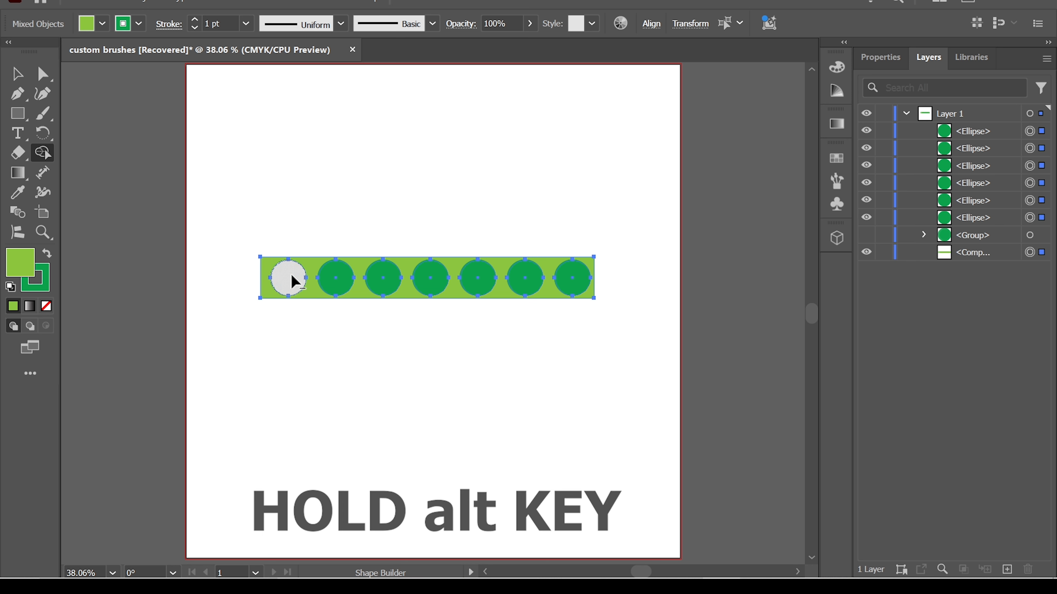
alt+click(339, 288)
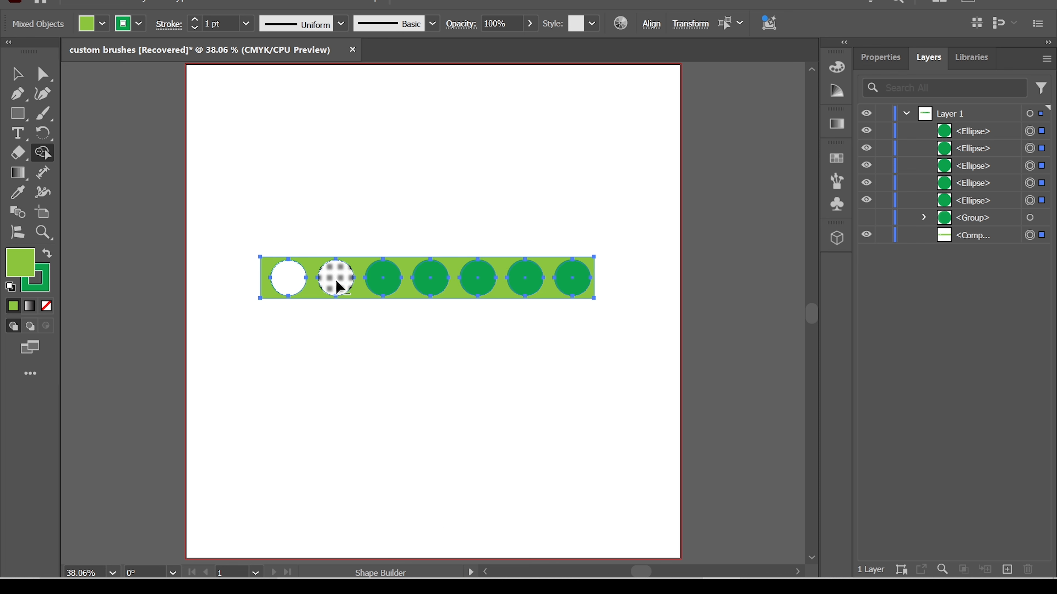
alt+click(387, 281)
alt+click(432, 282)
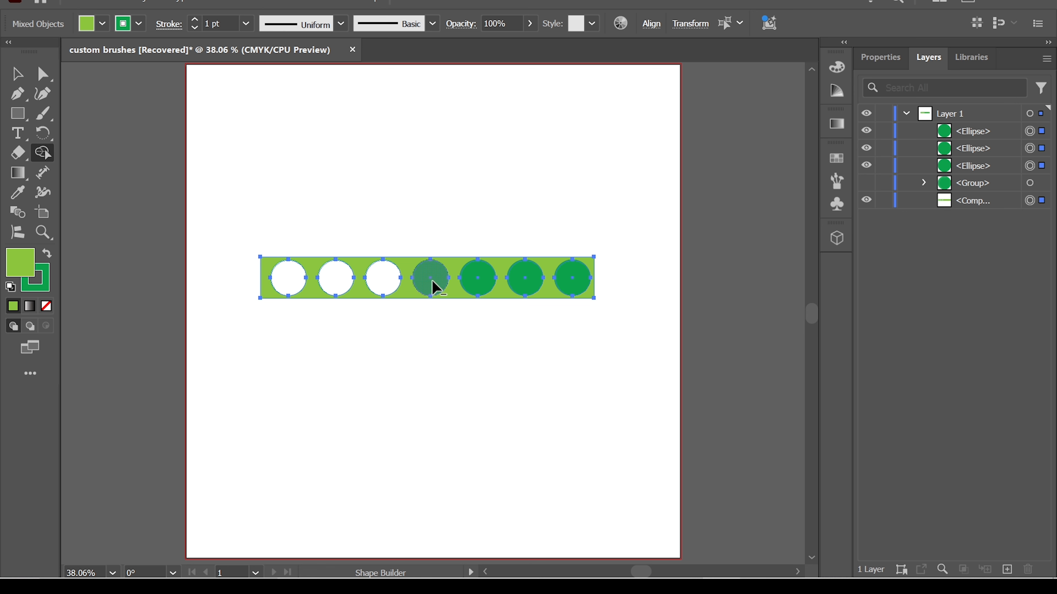
alt+click(479, 281)
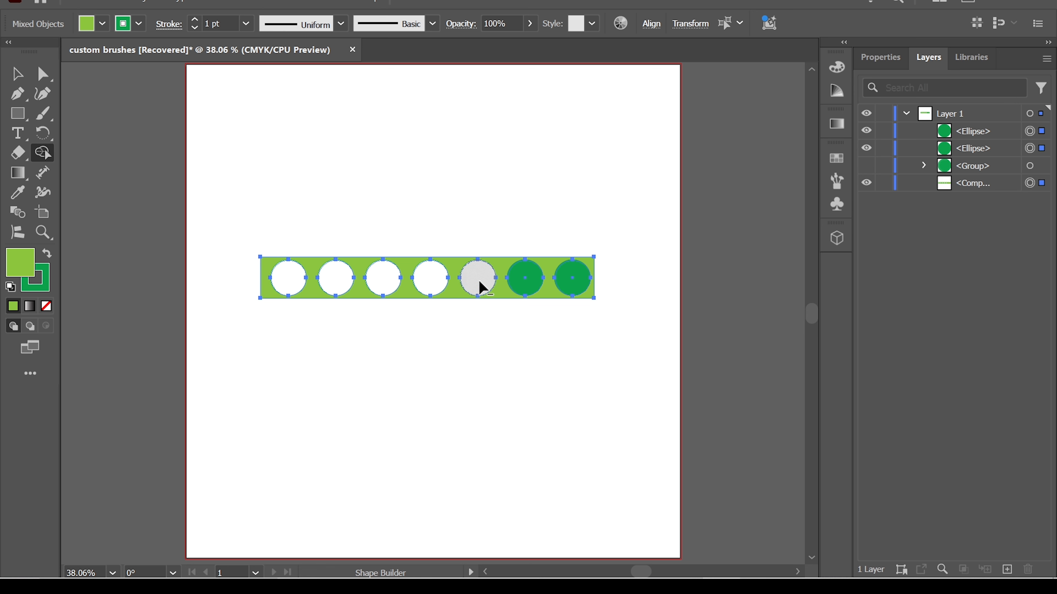
alt+click(525, 287)
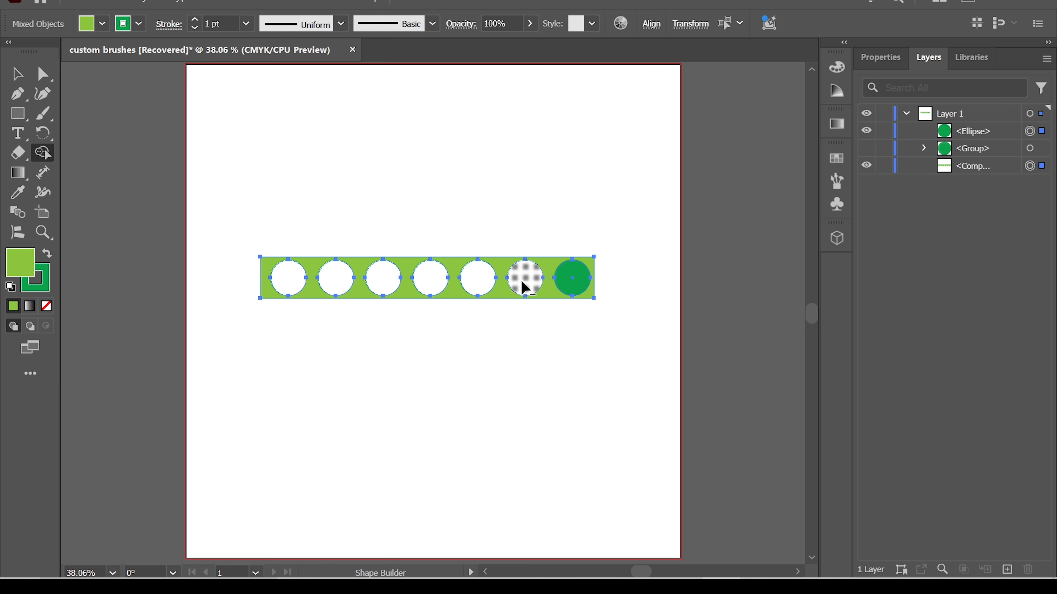
alt+click(578, 286)
key(v)
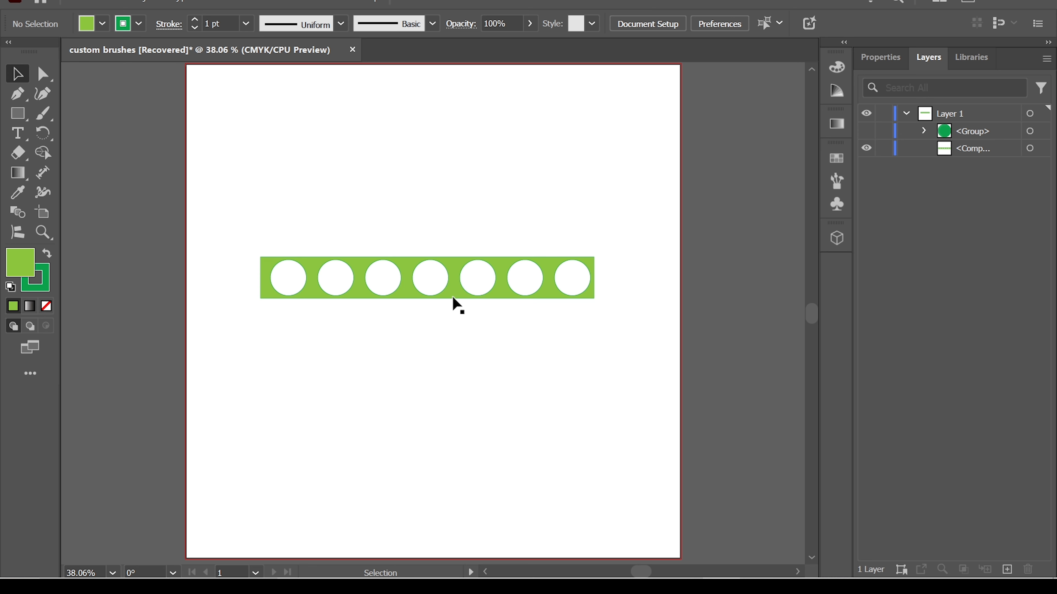
- Shift the perforated bar slightly on the artboard and start a new Art Brush from it
drag(456, 300, 443, 264)
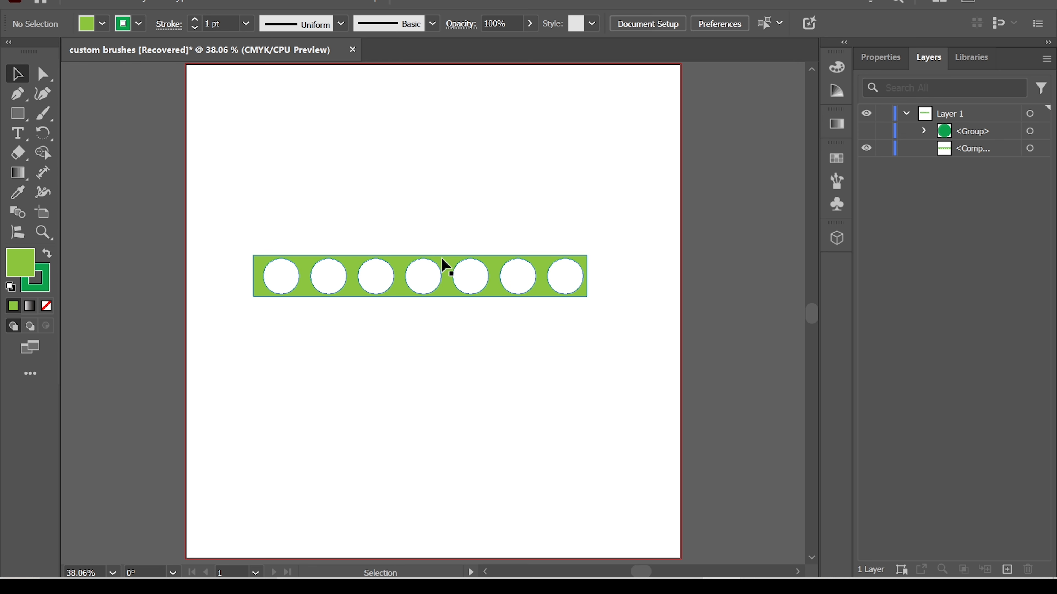
click(441, 257)
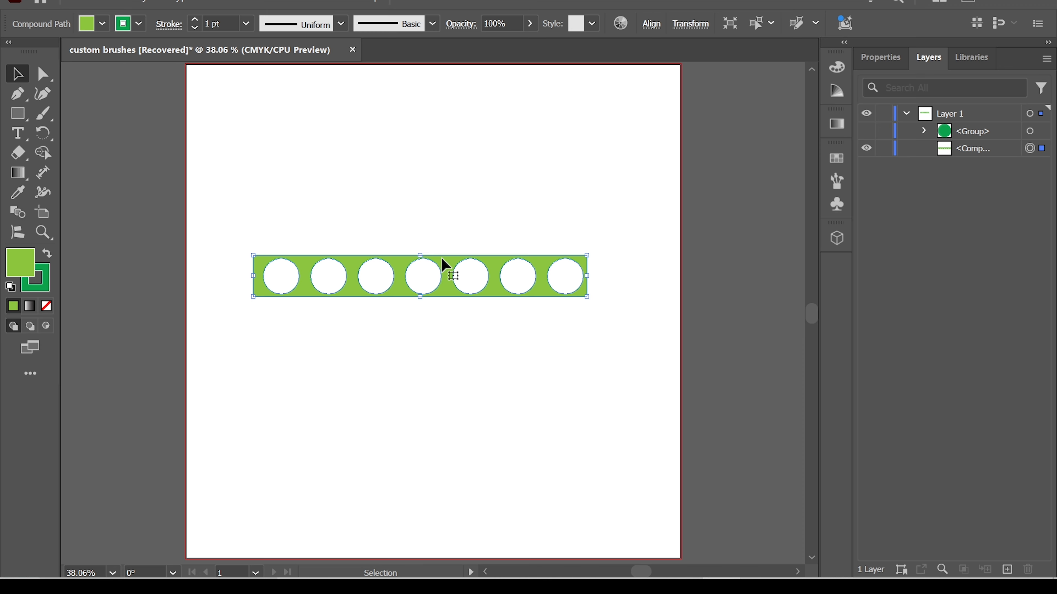
click(340, 2)
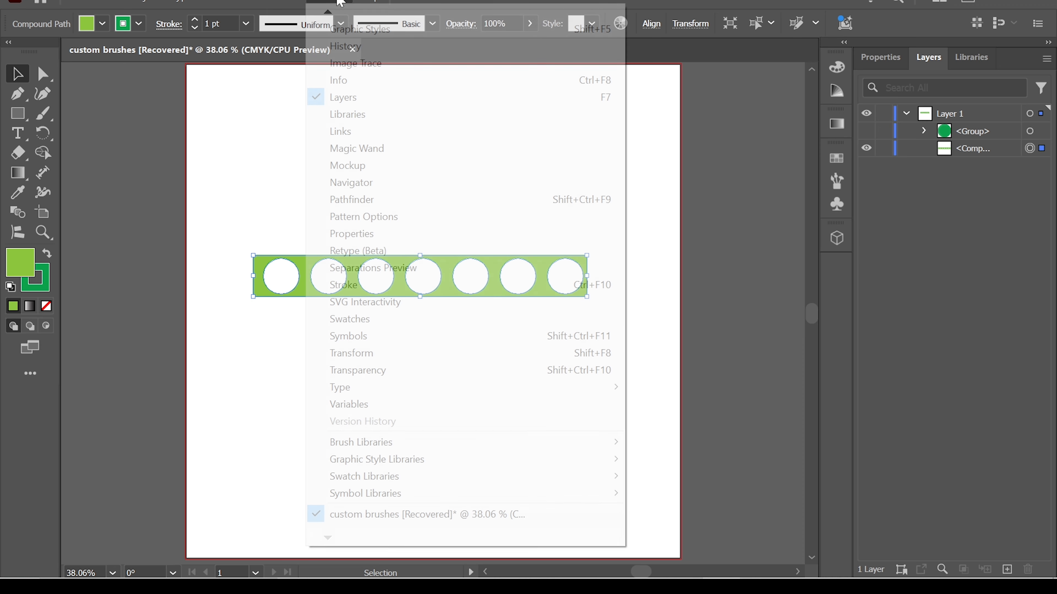
mouse_move(327, 13)
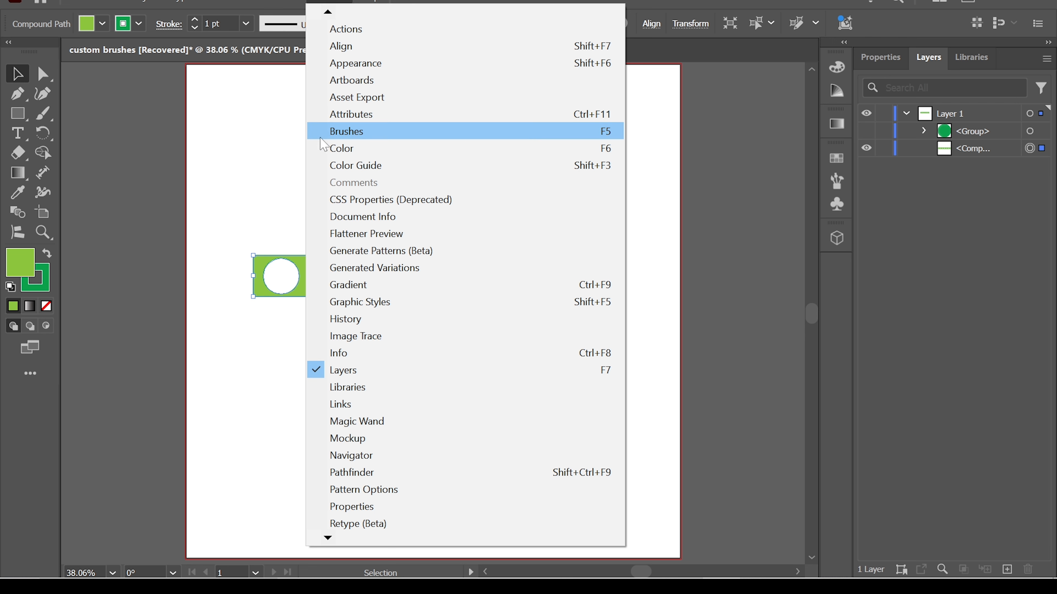
click(402, 133)
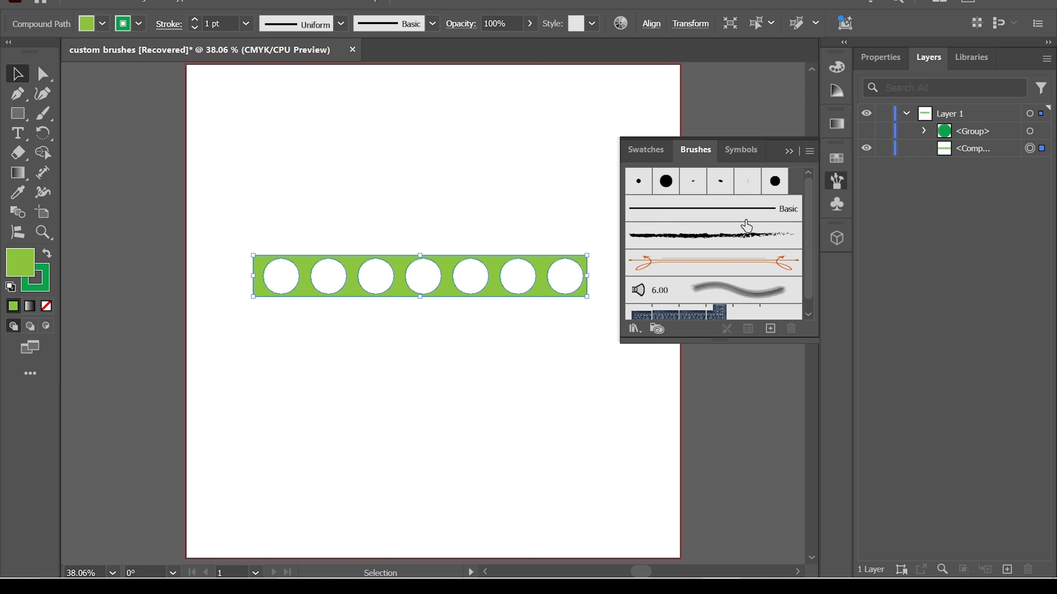
click(771, 329)
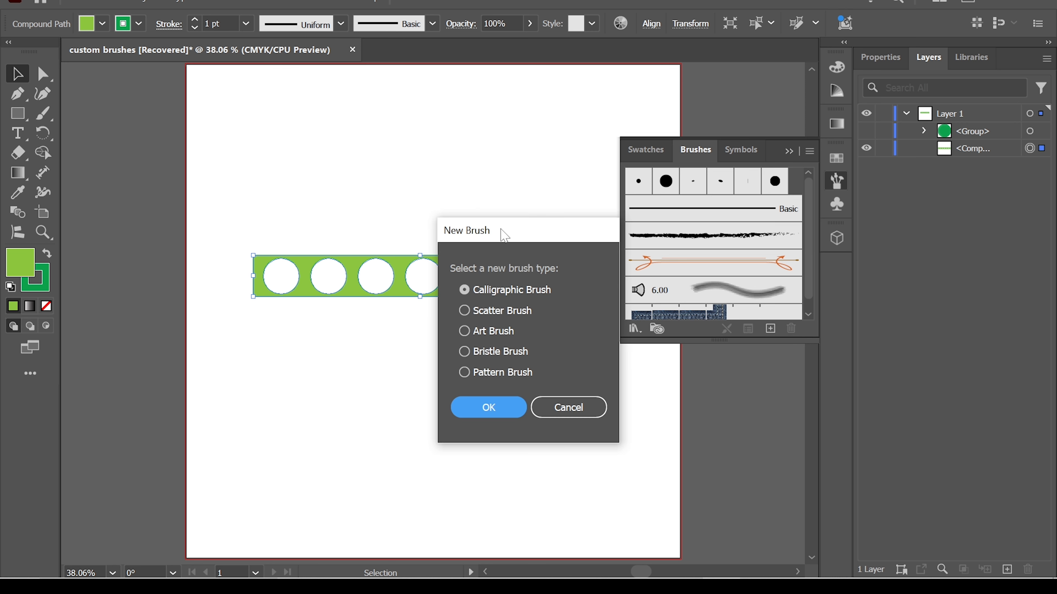
mouse_move(504, 236)
mouse_down()
mouse_move(651, 239)
mouse_move(699, 226)
mouse_move(686, 228)
mouse_up()
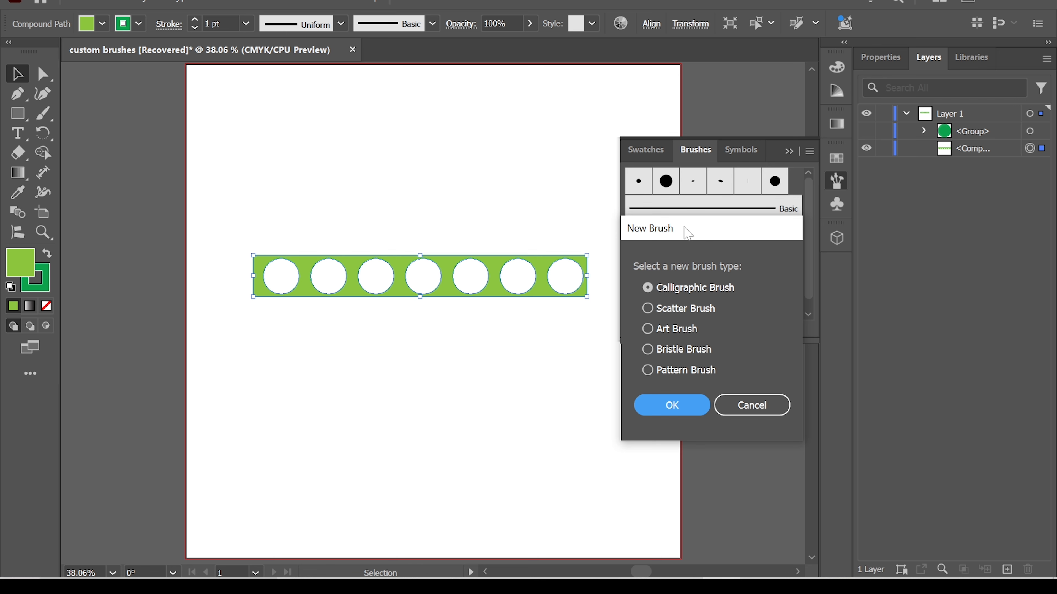
click(648, 330)
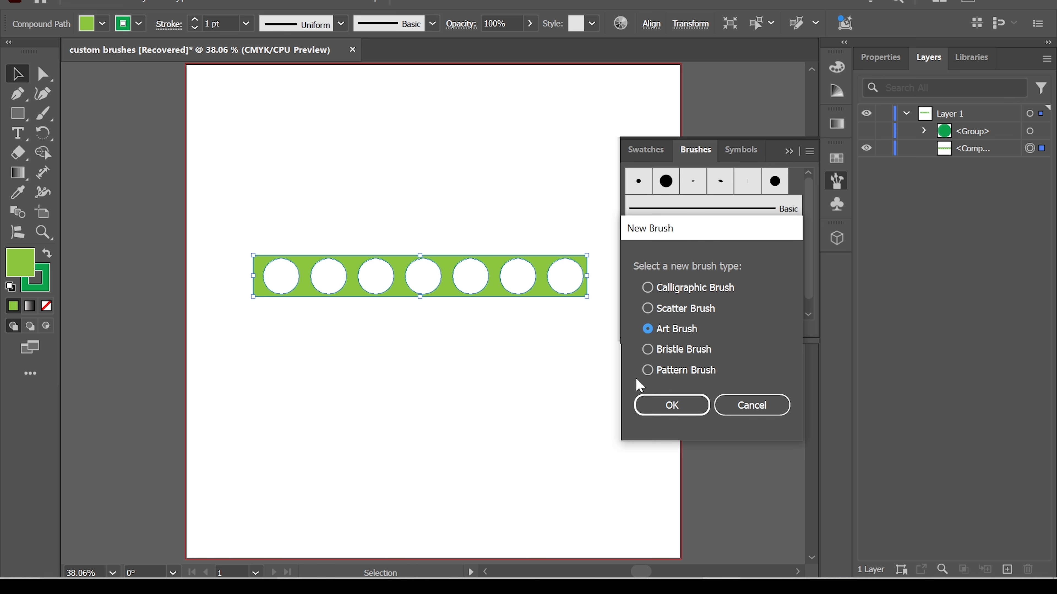
click(685, 408)
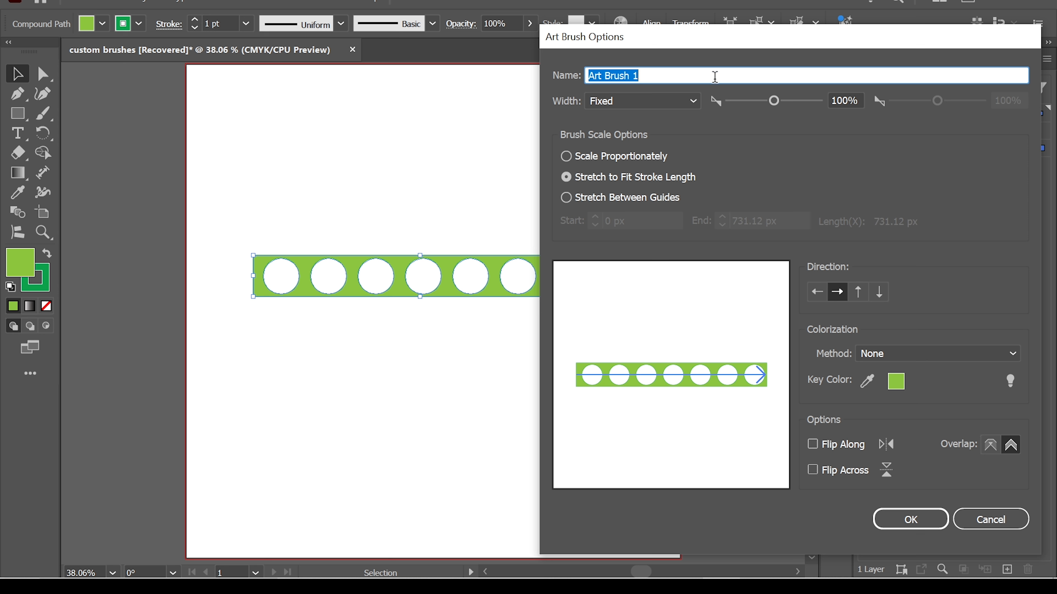
- Name the art brush "new brush", set its width to 69%, switch off the corner overlap adjustment and save it
key(BackSpace)
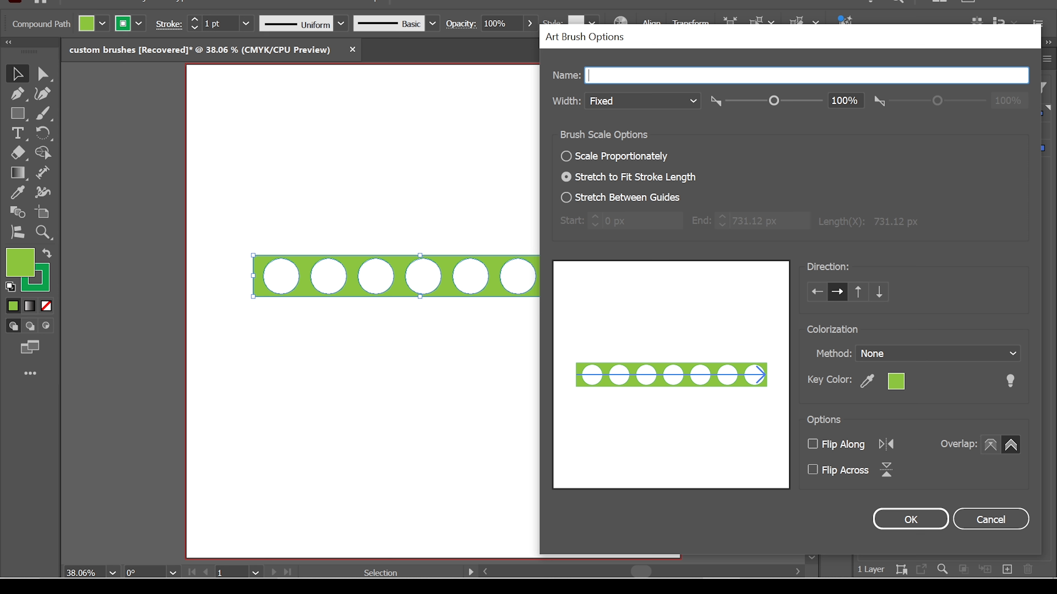
text(new brush)
drag(774, 101, 759, 101)
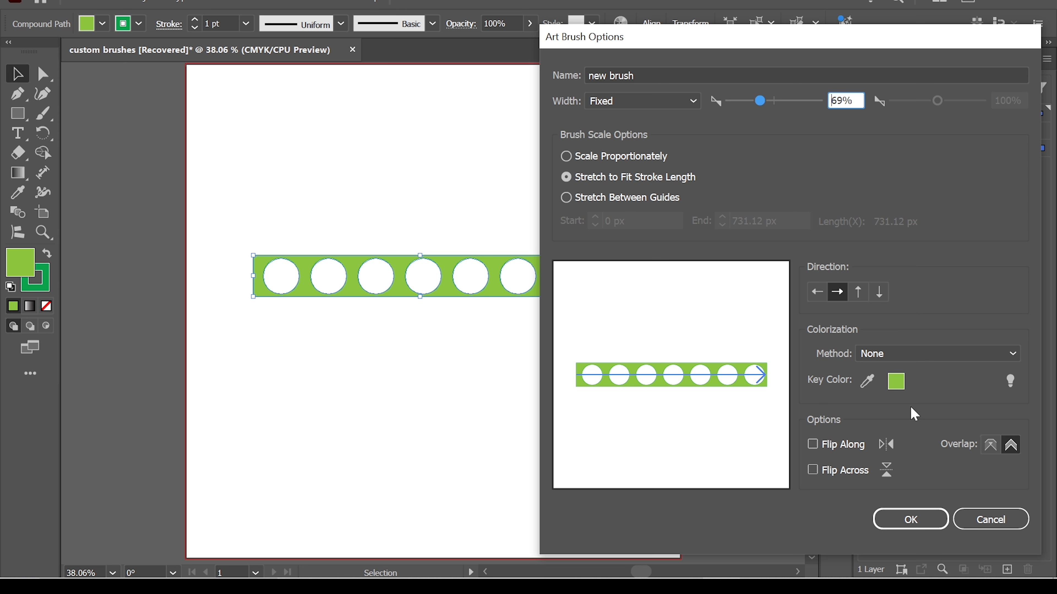
click(993, 448)
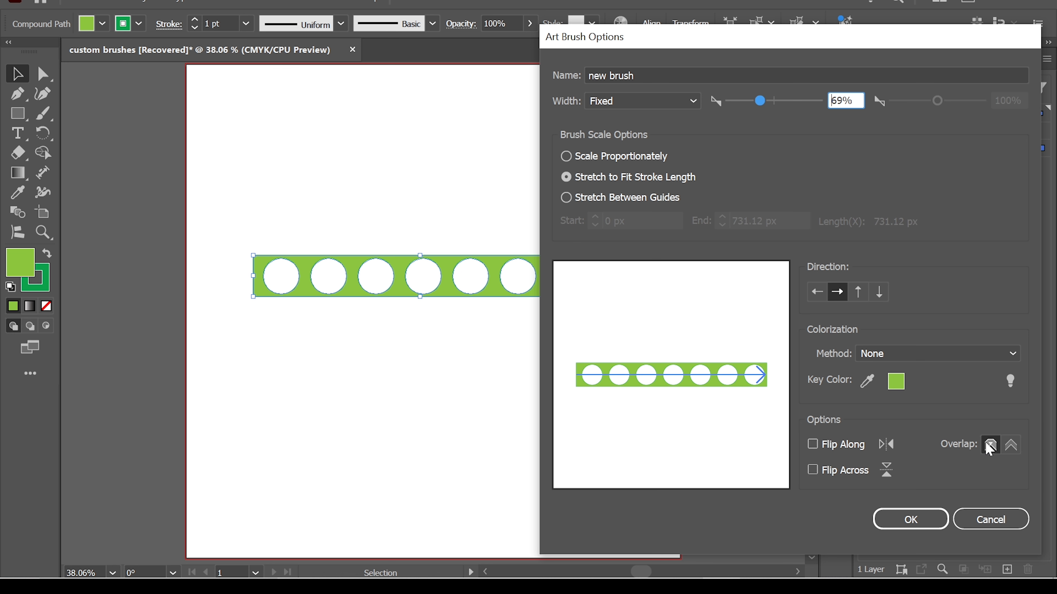
click(902, 524)
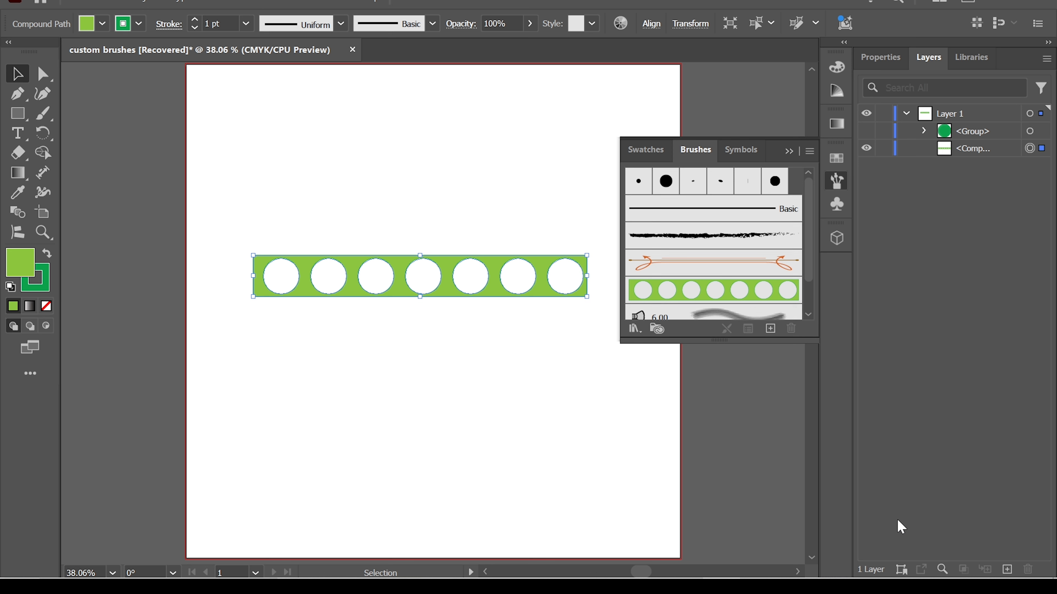
- Delete the perforated green bar from the artboard
drag(246, 214, 508, 345)
key(Delete)
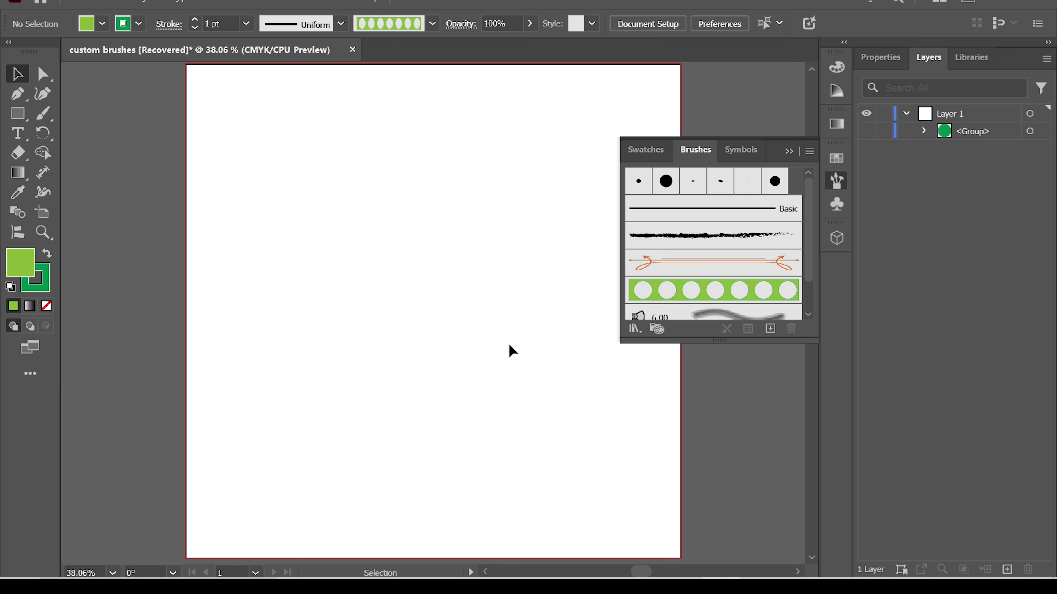
- Draw a perfect circle near the middle of the artboard with the Ellipse tool
click(17, 115)
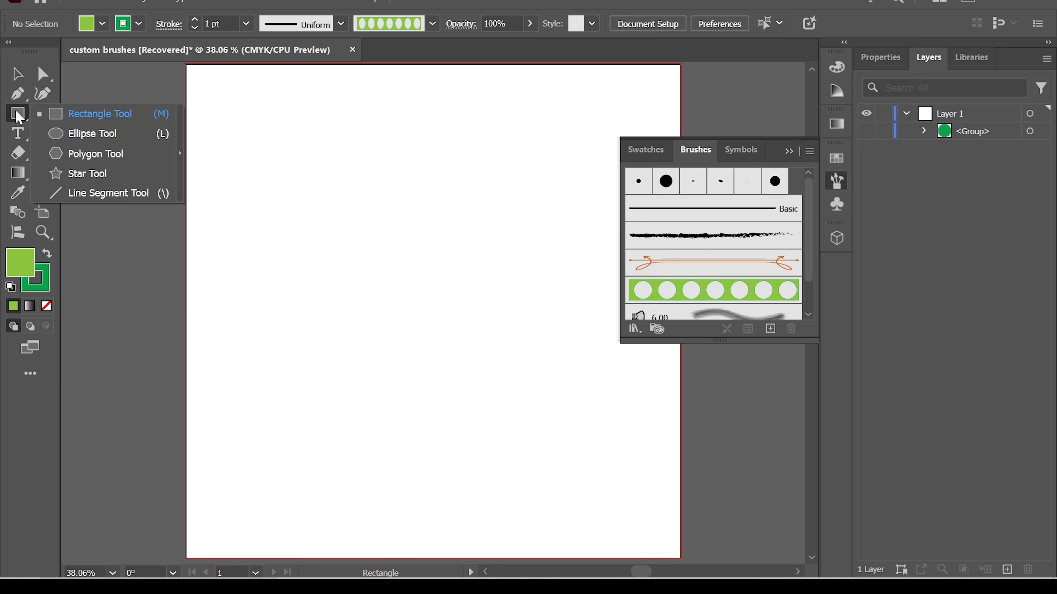
click(99, 134)
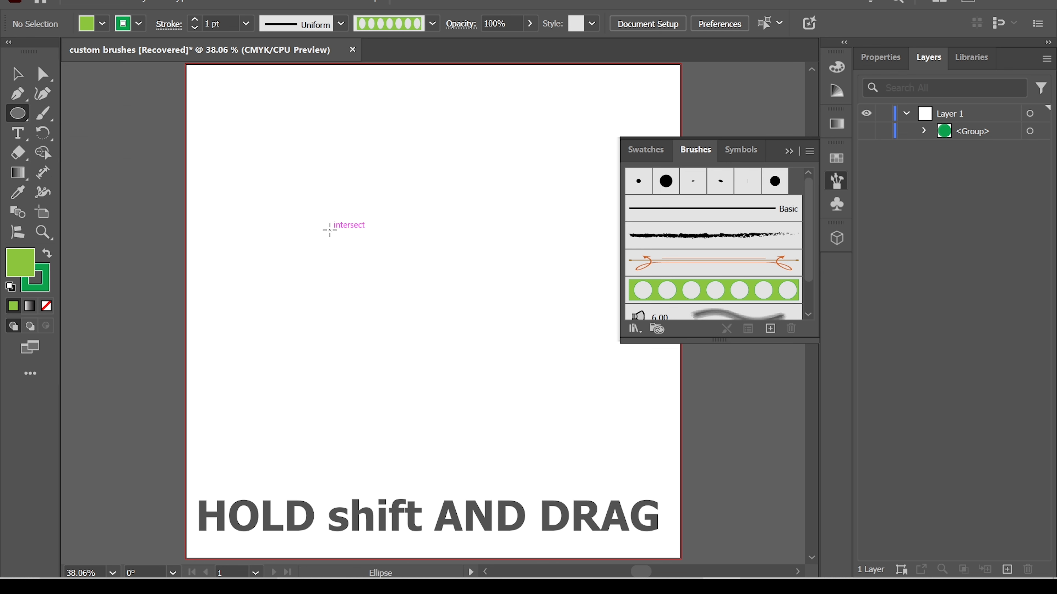
drag(330, 230, 524, 423)
click(15, 76)
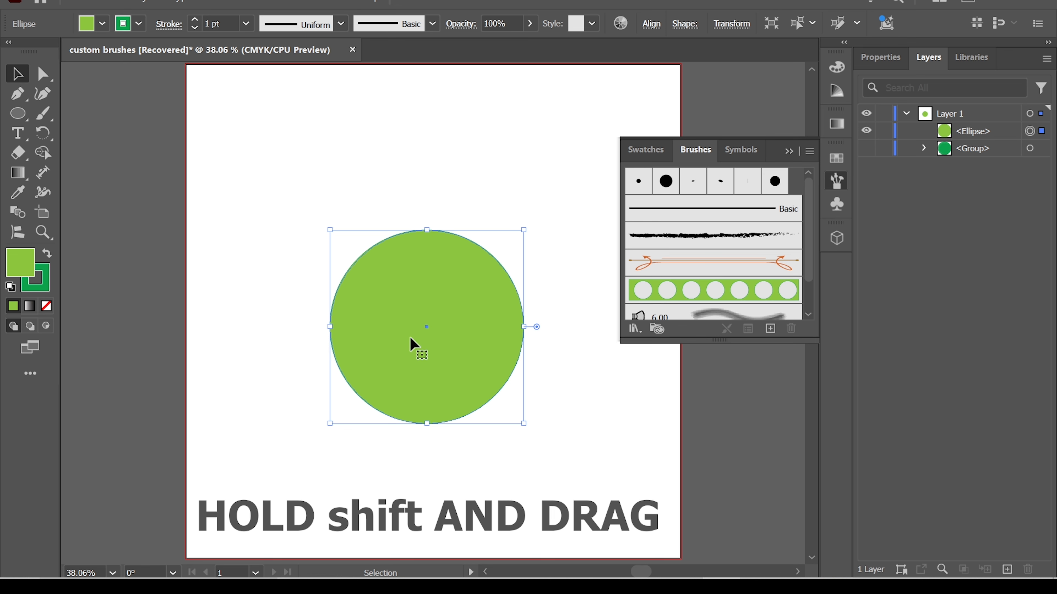
- Remove the circle's fill and apply the "new brush" art brush to its stroke
click(102, 23)
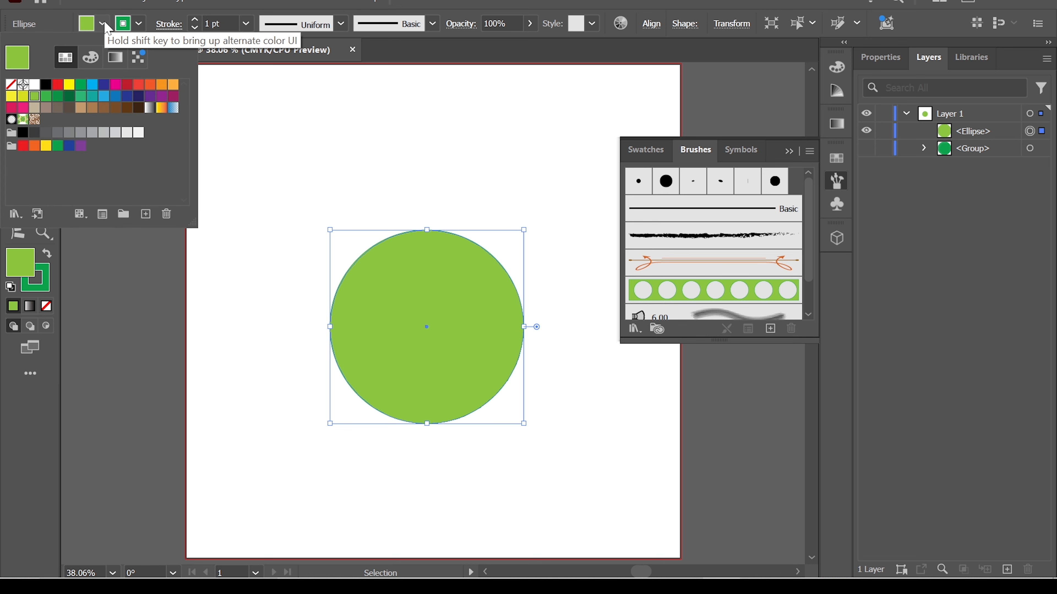
click(18, 97)
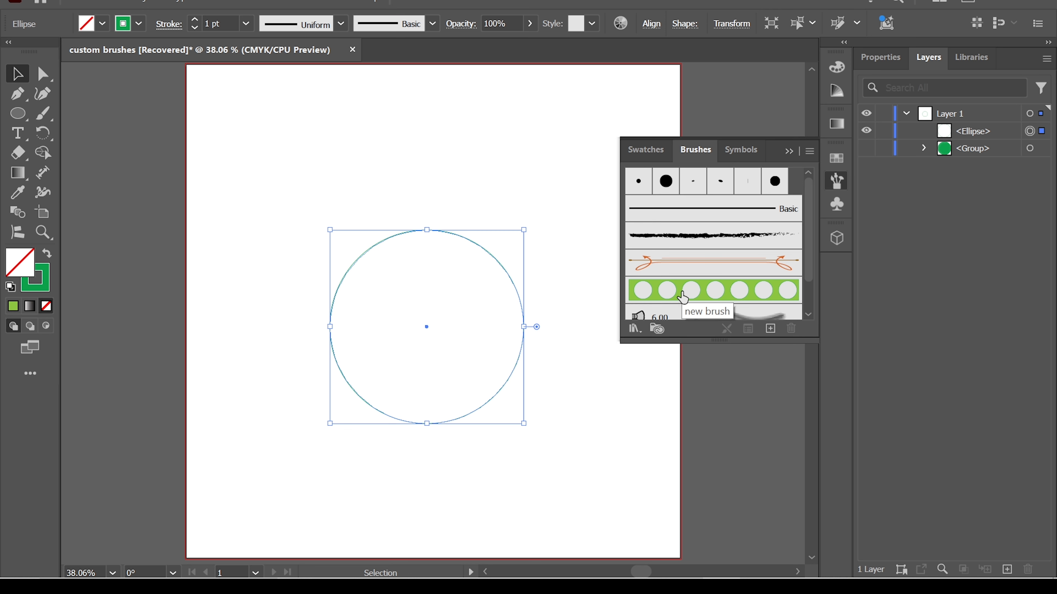
click(683, 298)
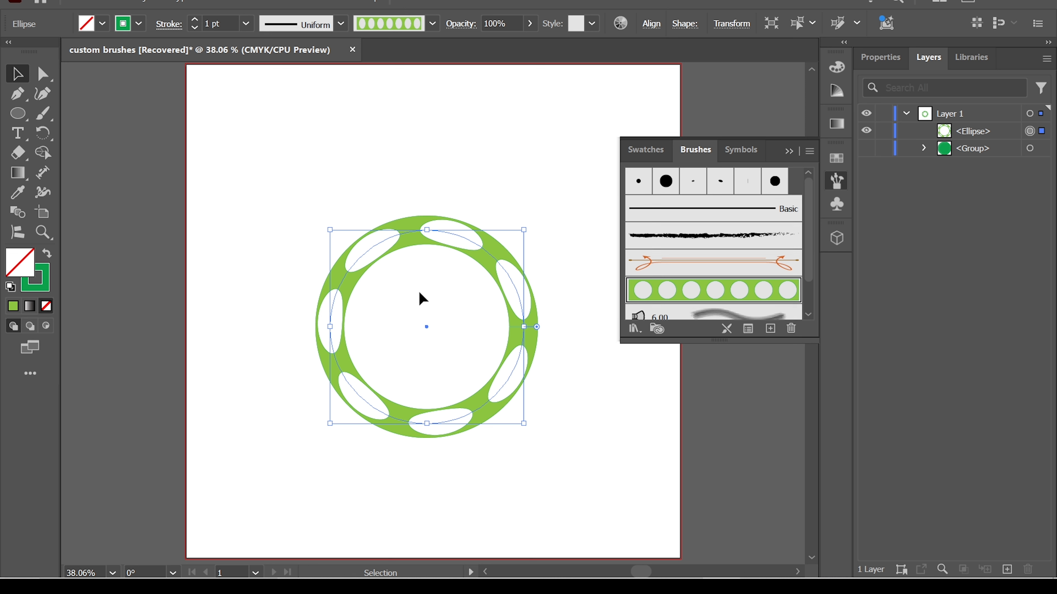
- Shift the brushed circle slightly upward on the artboard and collapse the brush library
mouse_move(414, 238)
mouse_down()
mouse_move(426, 241)
mouse_move(435, 225)
mouse_up()
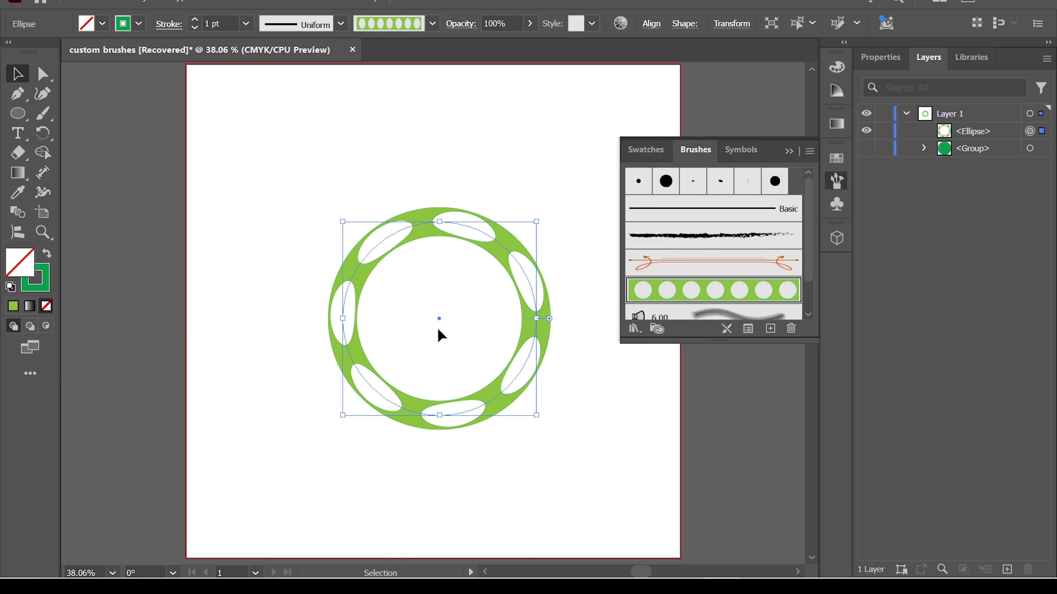
click(389, 186)
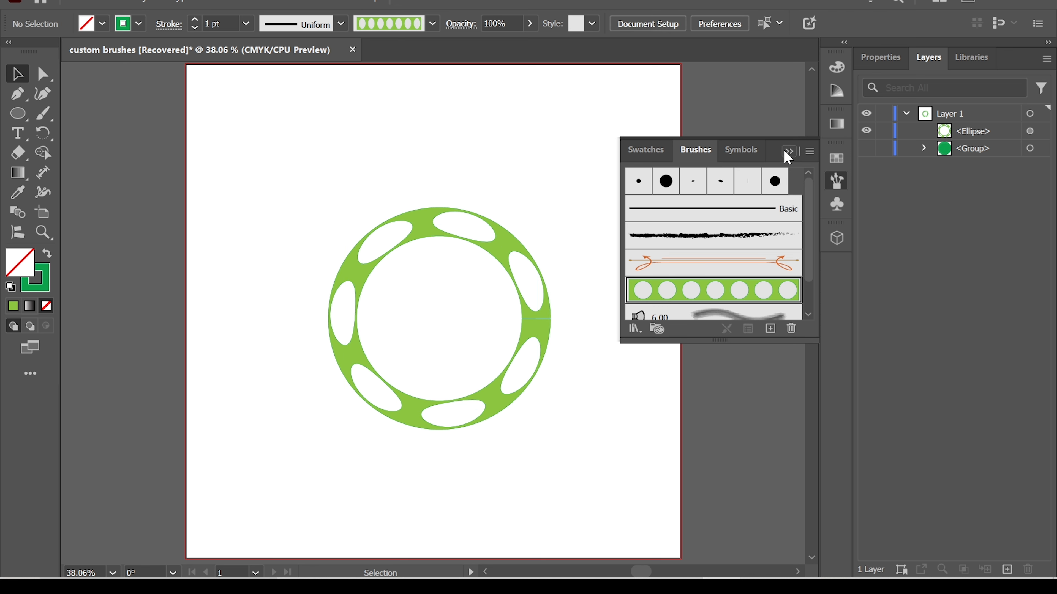
click(788, 154)
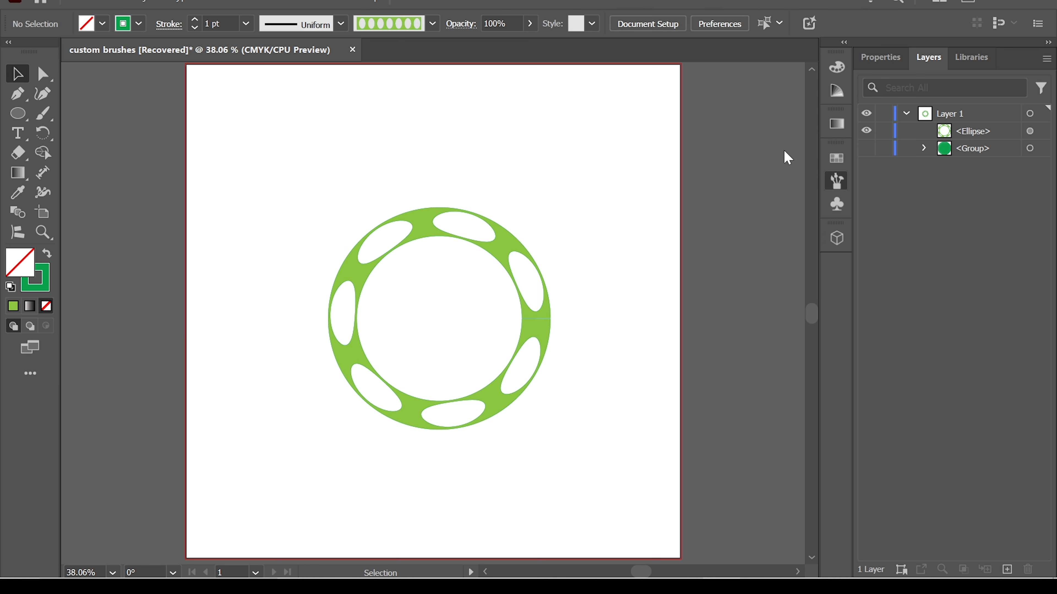
drag(510, 239, 492, 247)
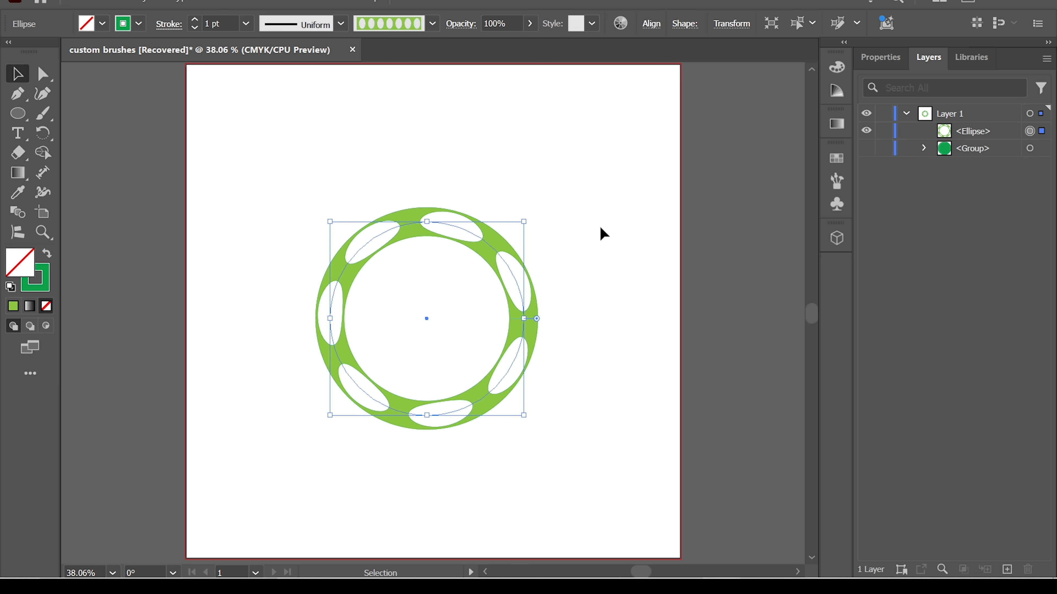
click(601, 231)
- Increase the brushed circle's stroke weight in 1 pt increments up to 4 pt
click(486, 251)
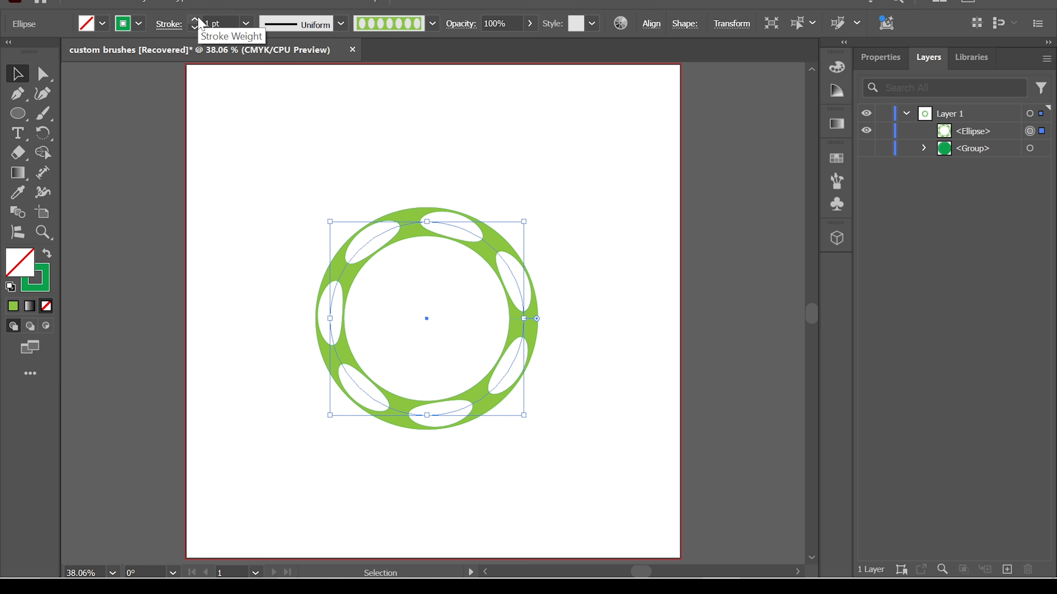
click(197, 21)
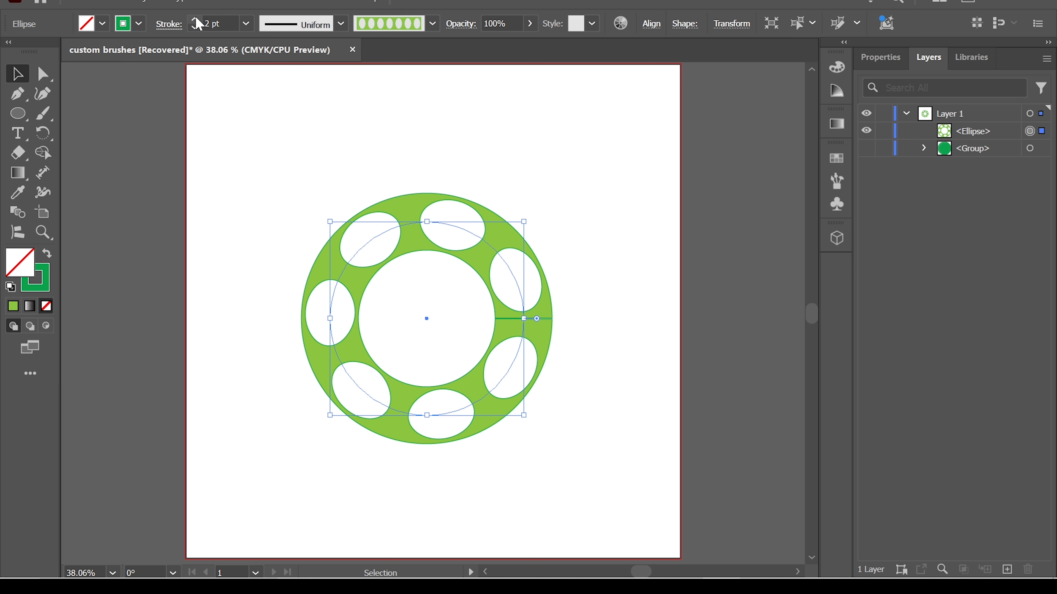
click(197, 21)
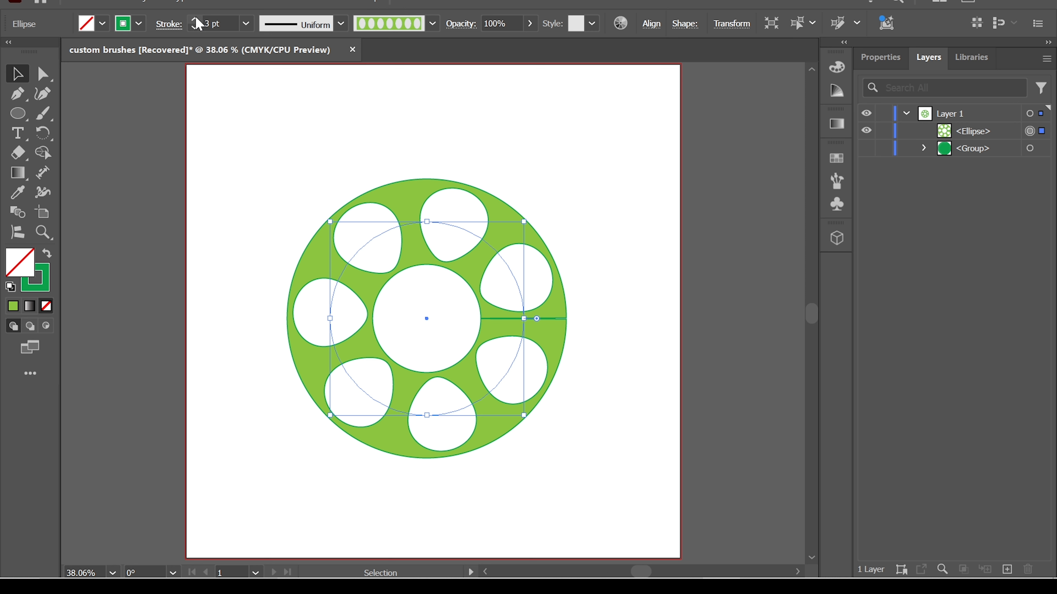
click(197, 21)
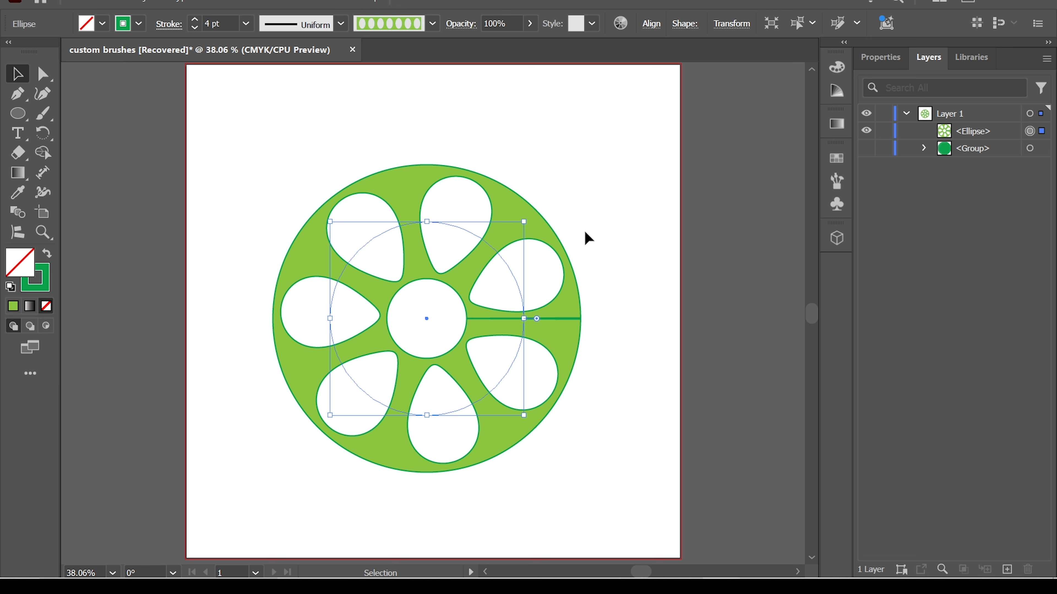
- Fill the brushed circle with the yellow swatch, set its stroke weight to 2 pt and deselect it
click(103, 25)
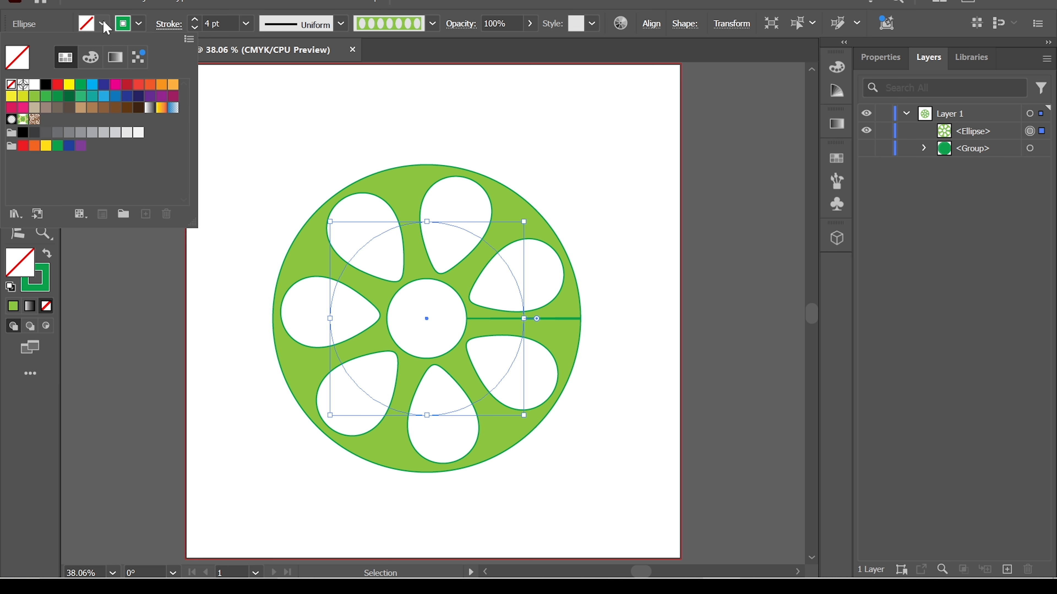
click(13, 97)
click(399, 125)
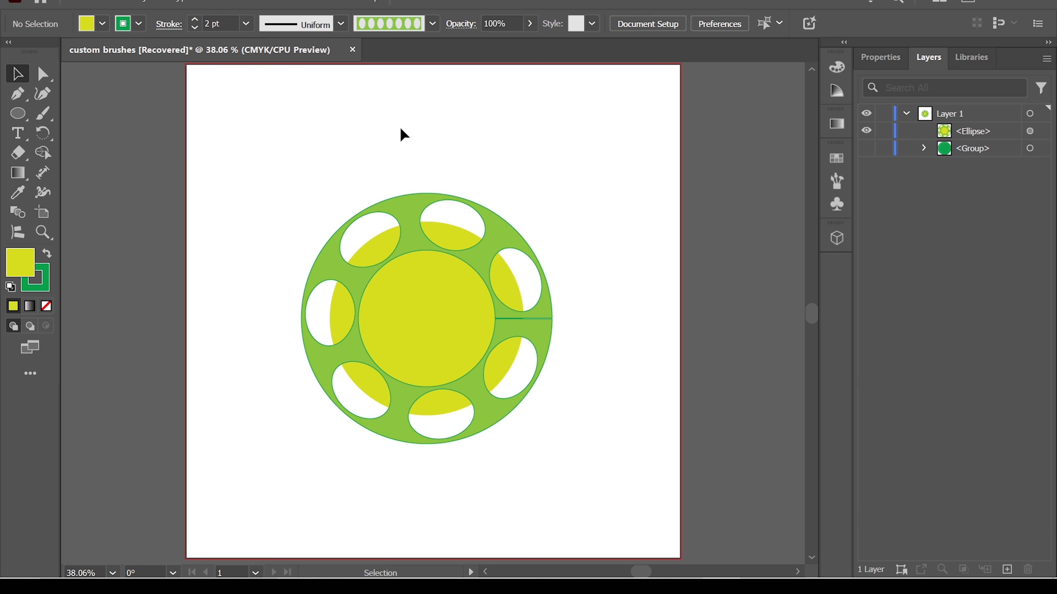